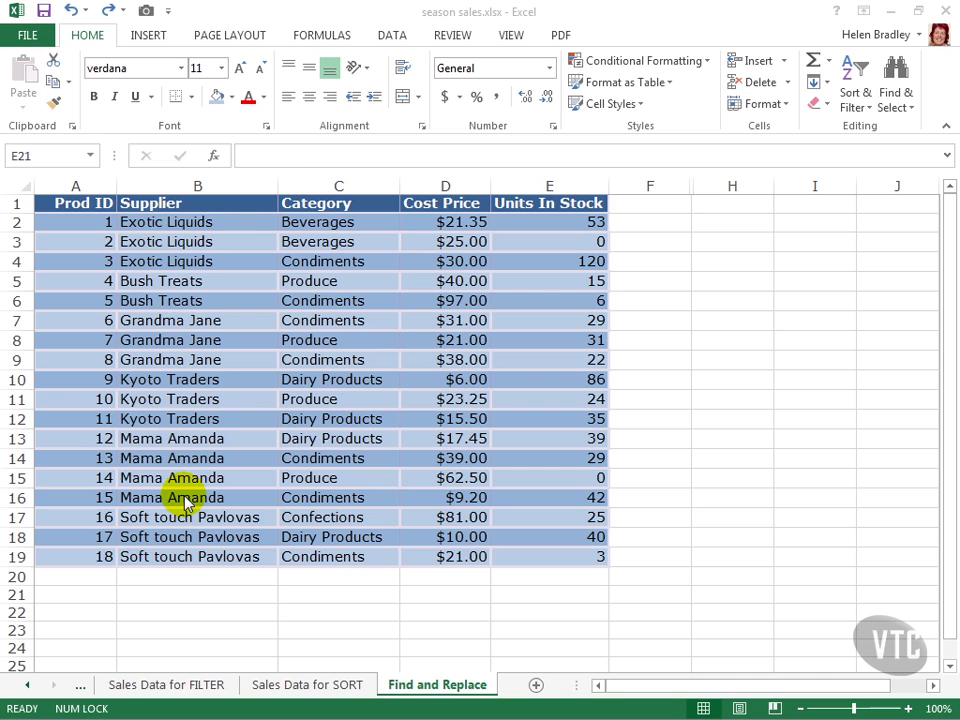
Set up a replacement of "Amanda" with "Manda" on the Find and Replace sheet and expand the search options
left_click(83, 35)
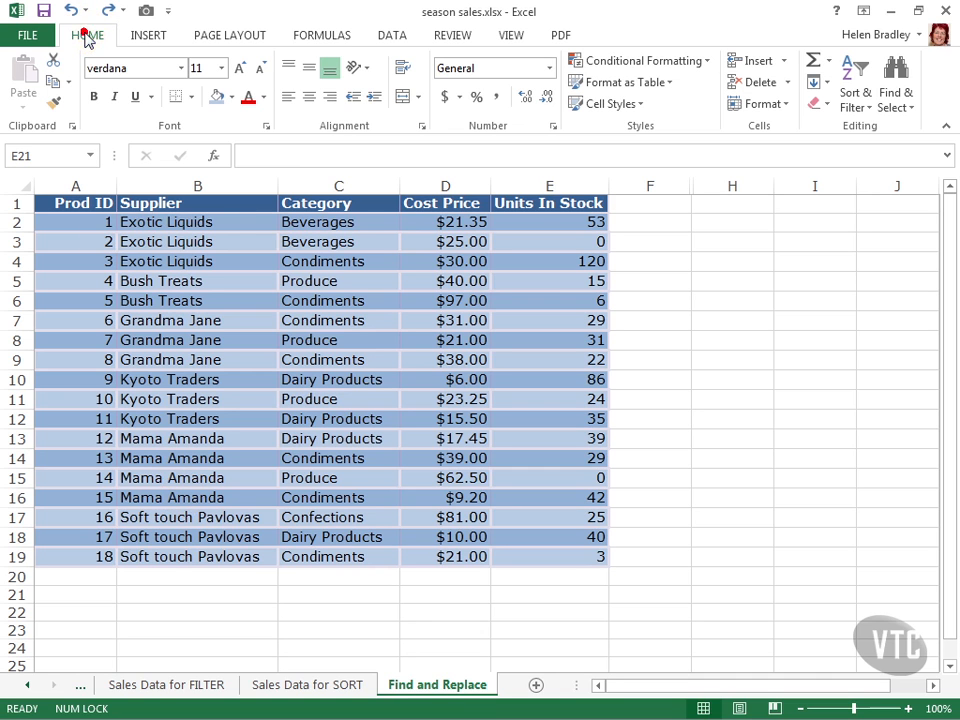
left_click(899, 103)
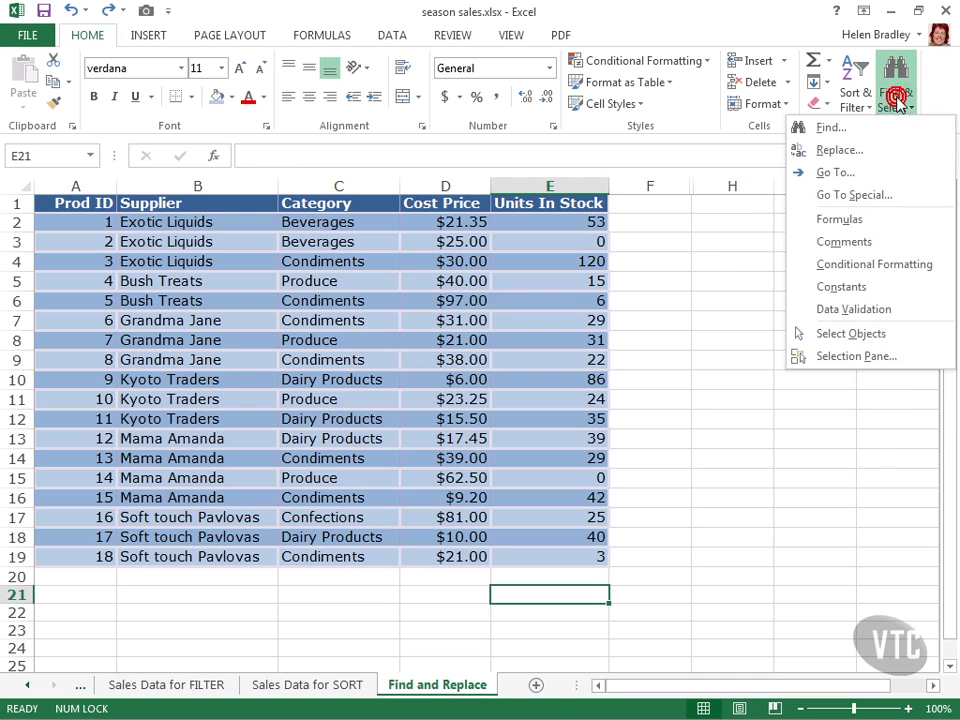
left_click(840, 150)
left_click_drag(30, 426, 649, 300)
left_click(614, 359)
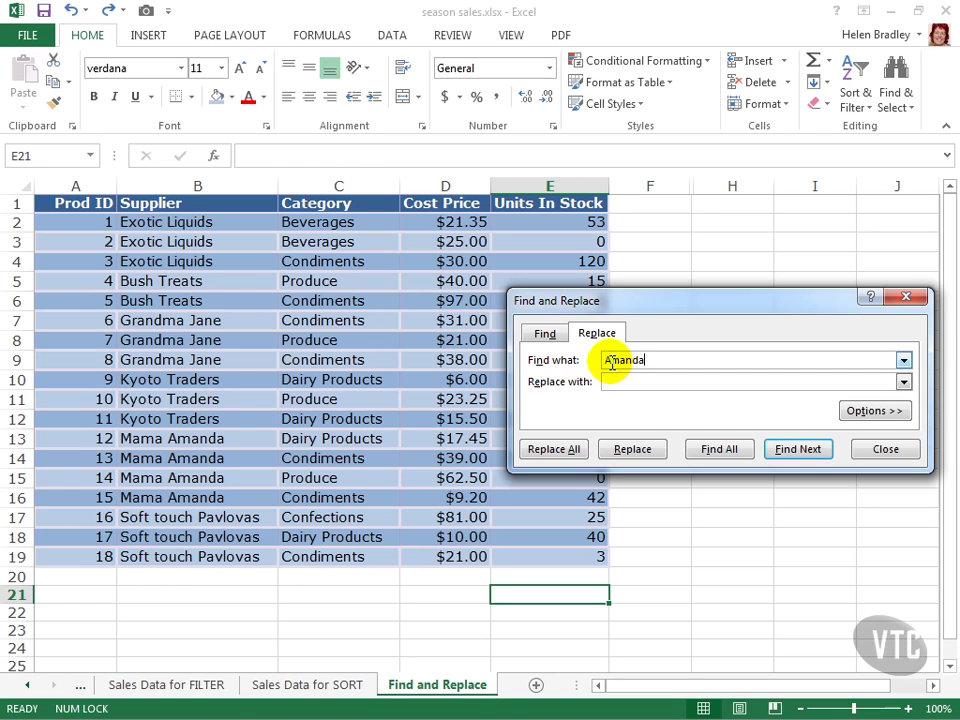
left_click(614, 380)
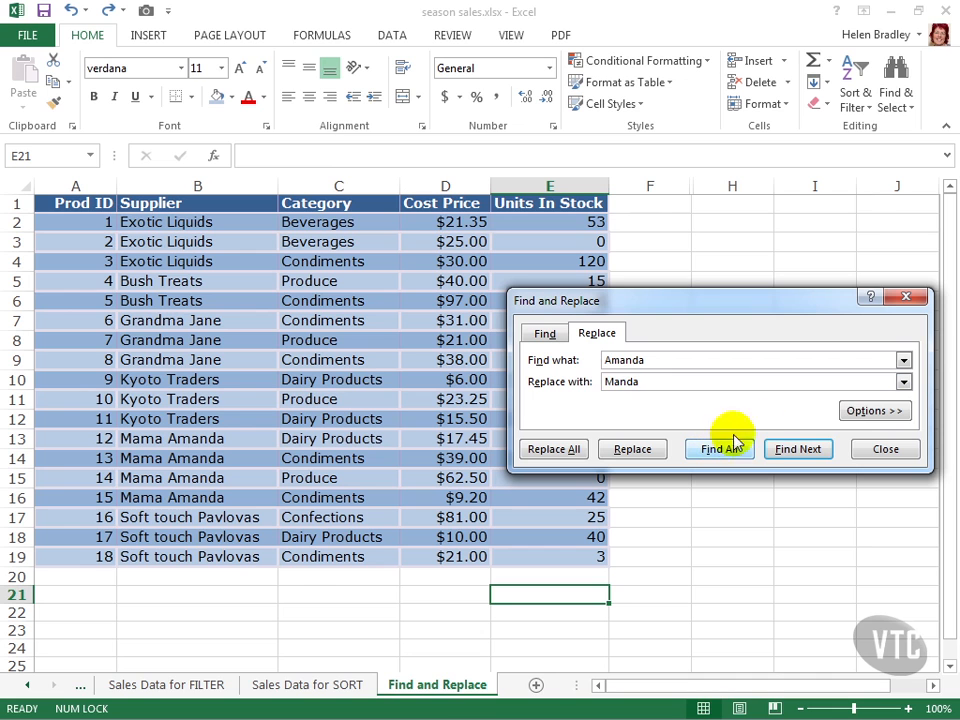
left_click(866, 412)
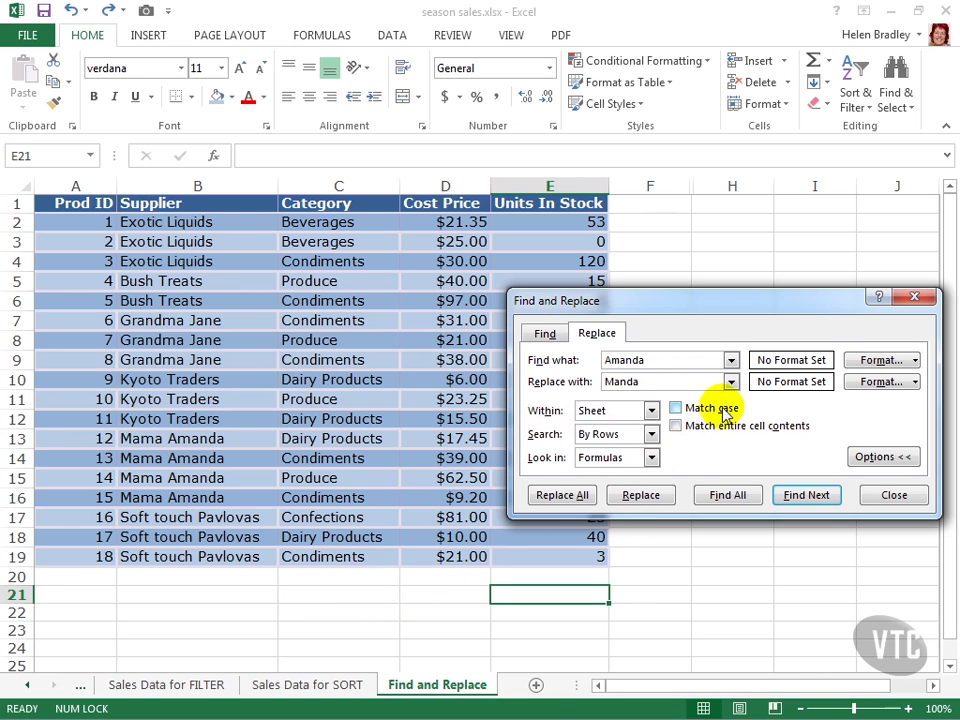
left_click(625, 381)
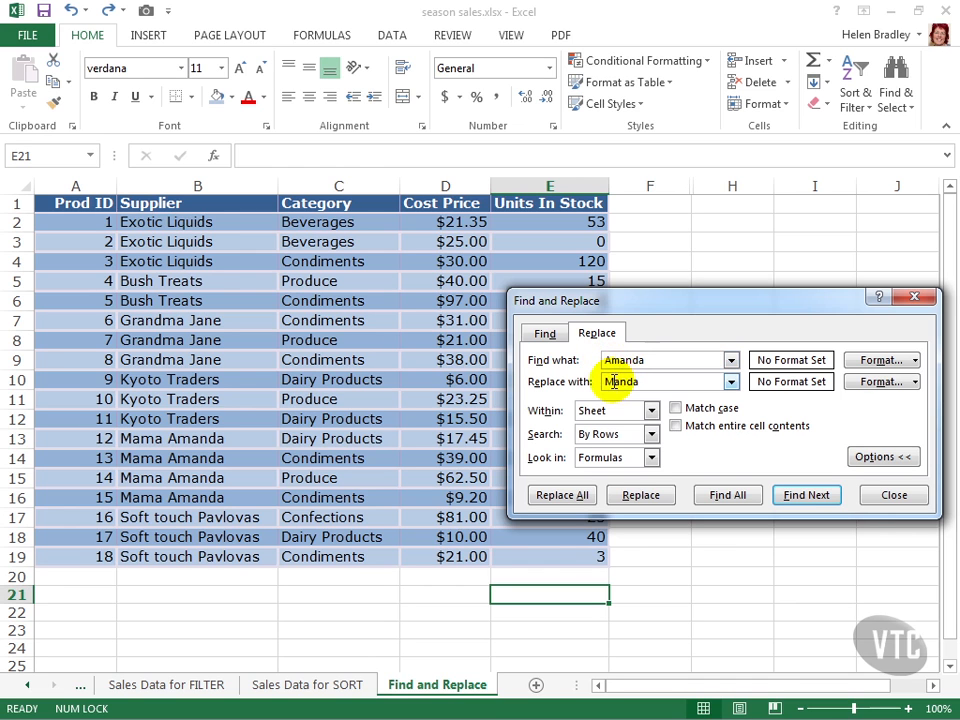
left_click(675, 426)
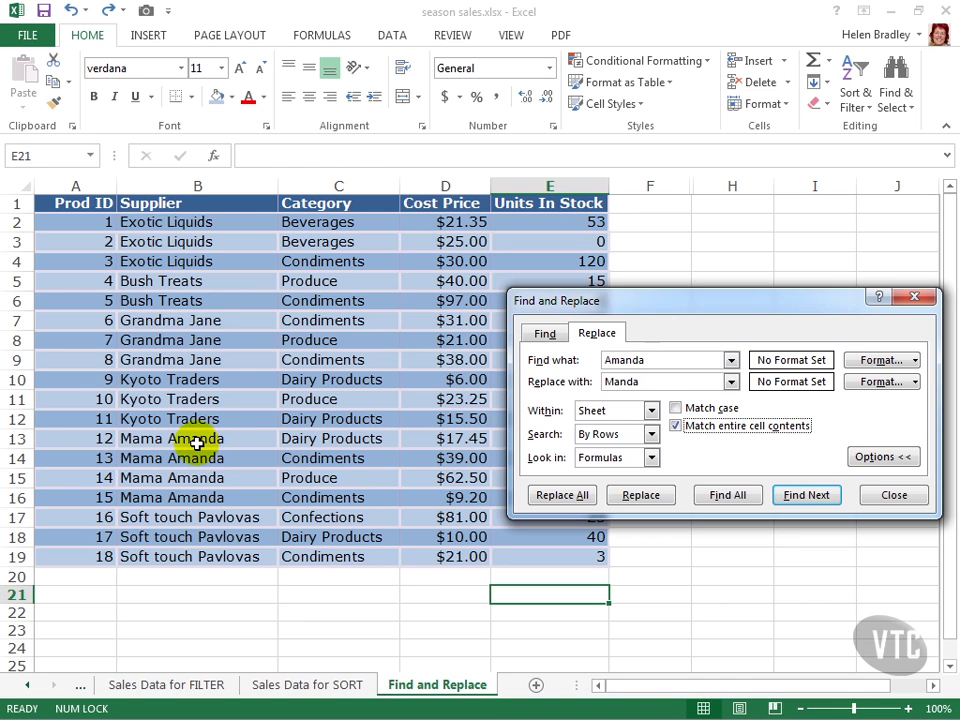
left_click(677, 427)
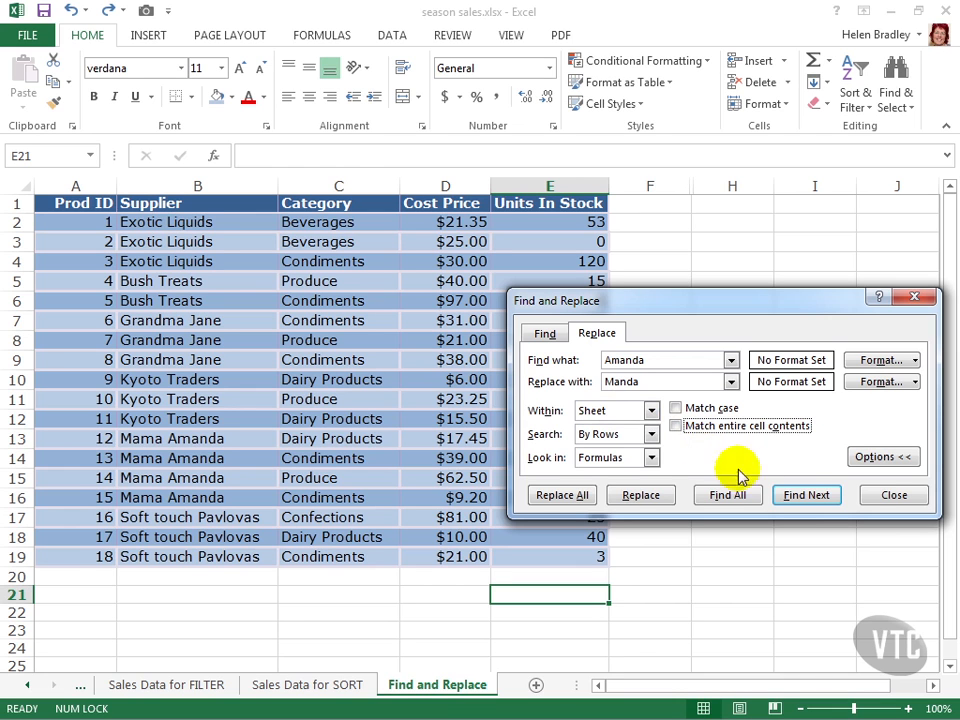
Replace "Amanda" with "Manda" one match at a time in supplier cells B13 to B16, and search for any remaining match
left_click(805, 496)
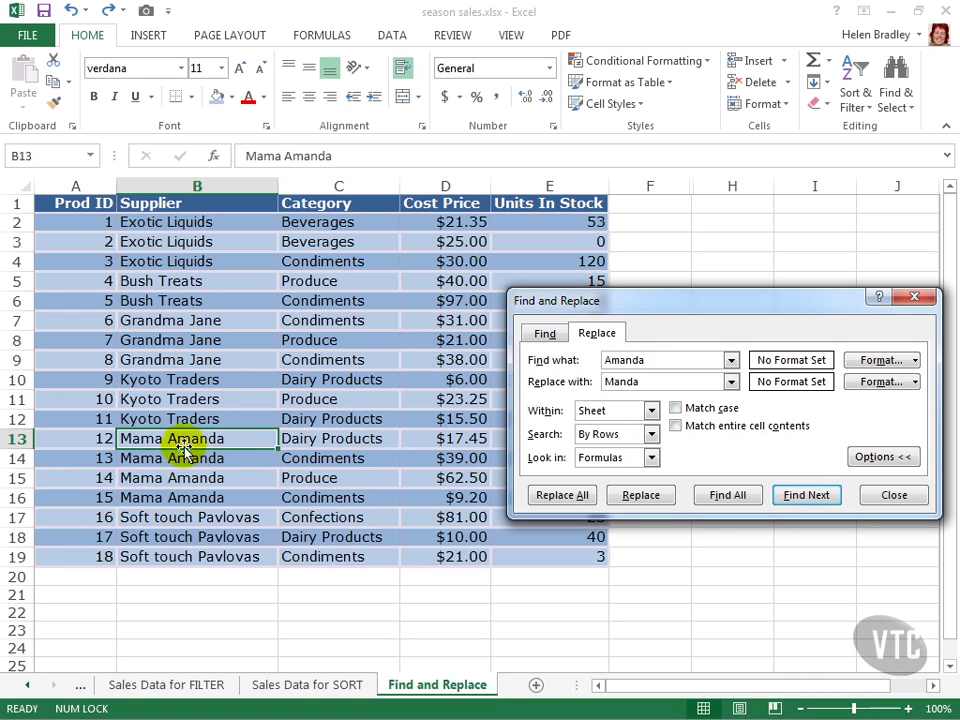
left_click(641, 495)
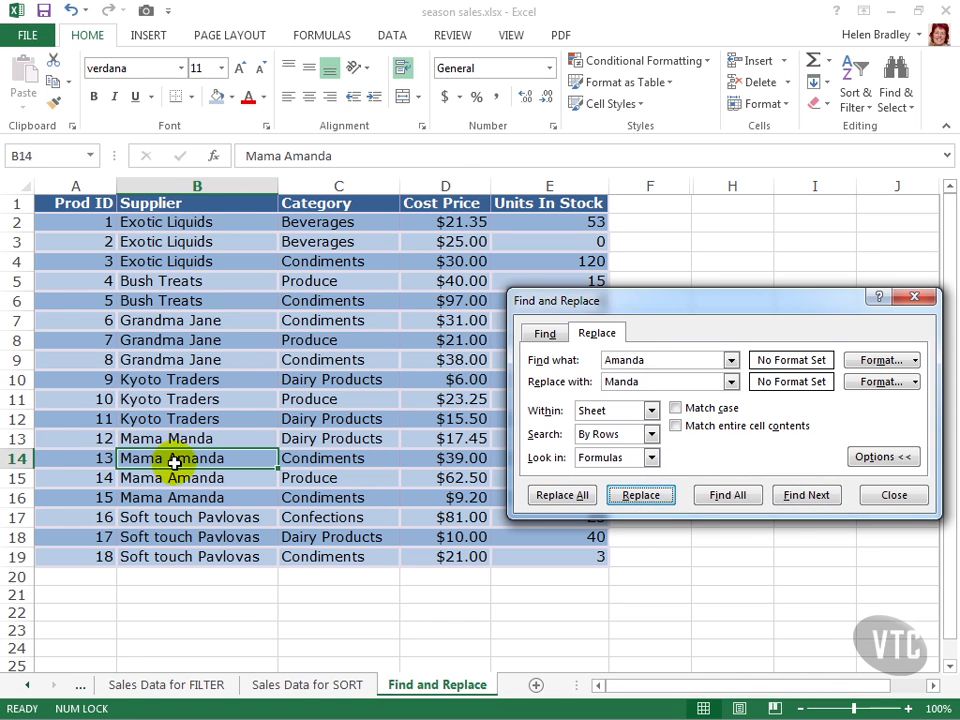
left_click(637, 497)
left_click(637, 500)
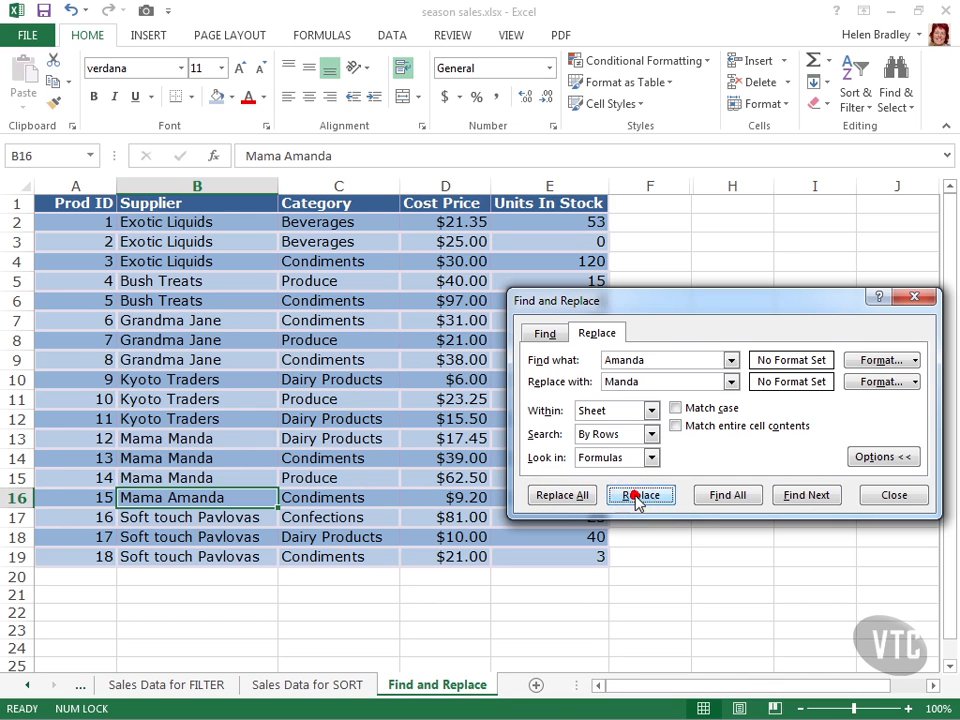
left_click(637, 497)
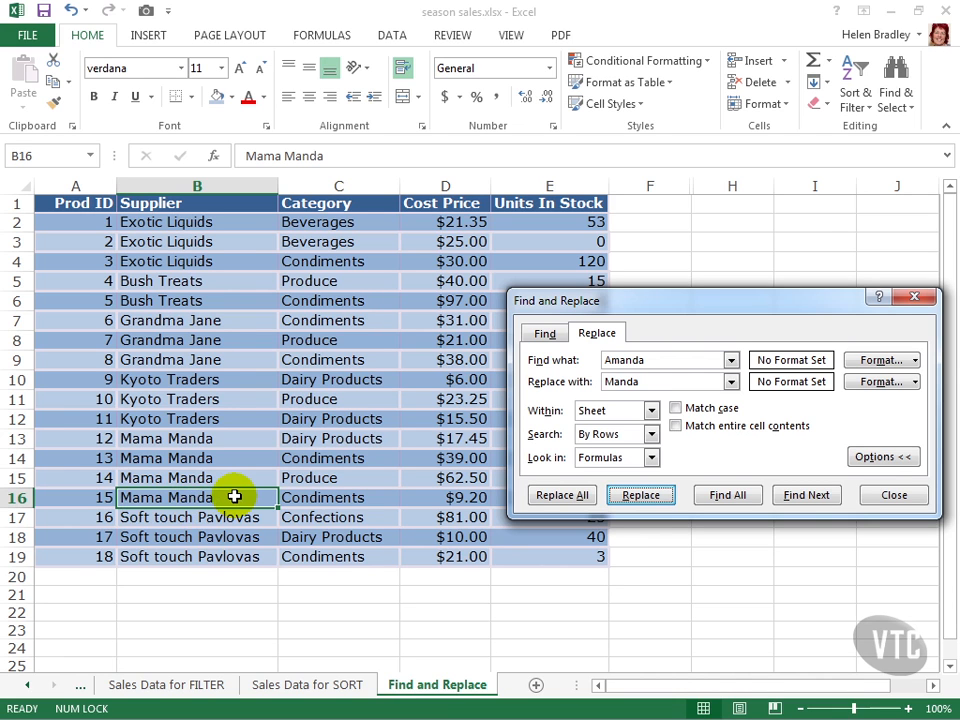
left_click(808, 497)
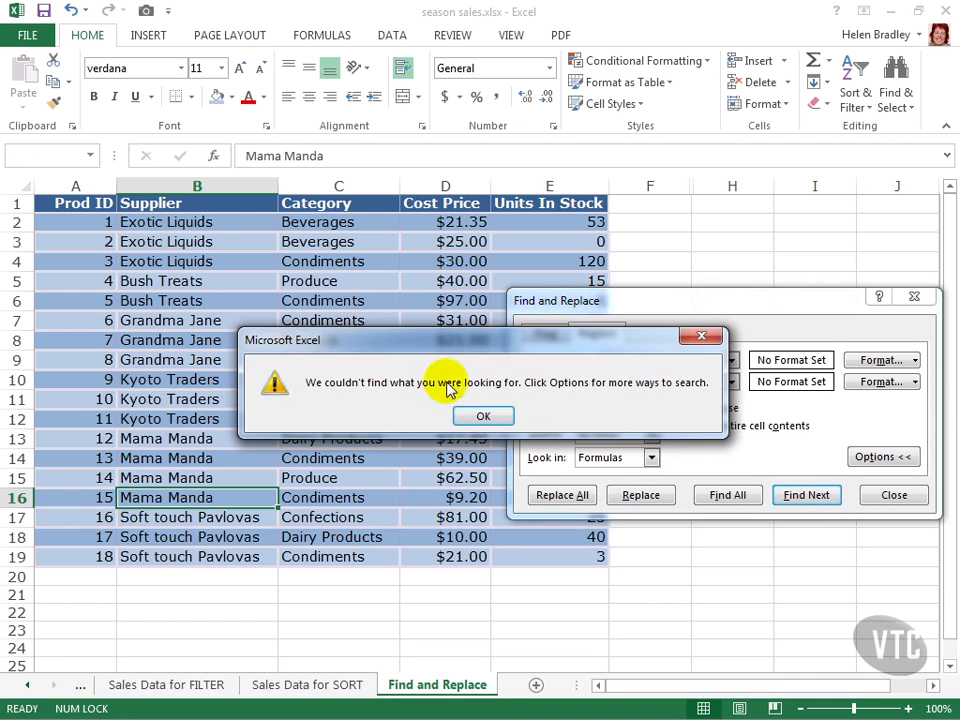
left_click(483, 418)
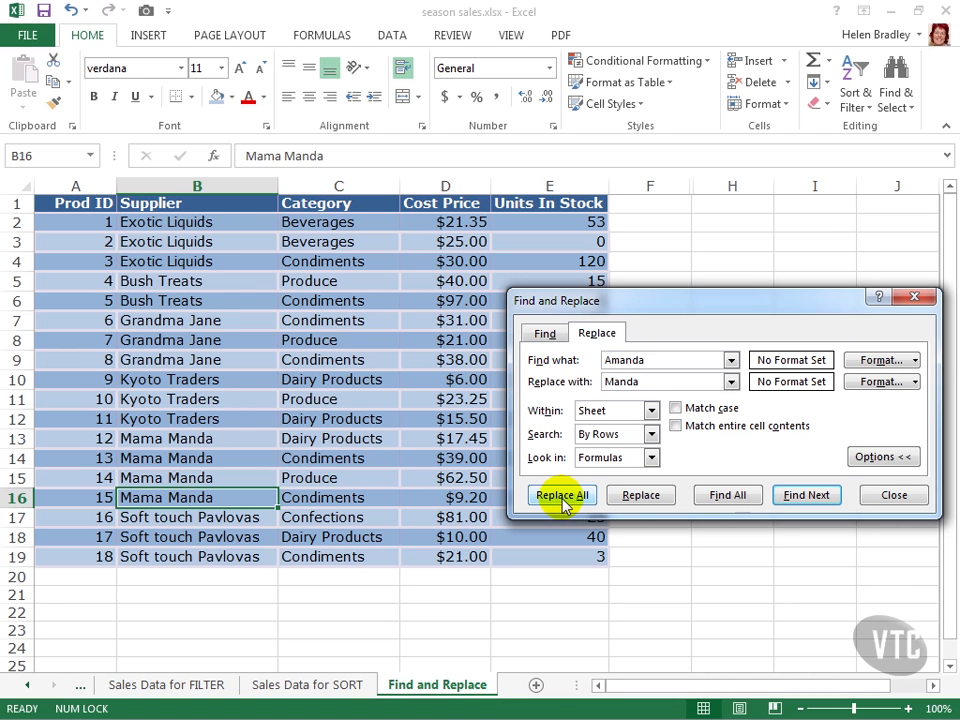
Widen the search to the whole workbook and list all matches for "Amanda" in an enlarged results list
left_click(651, 412)
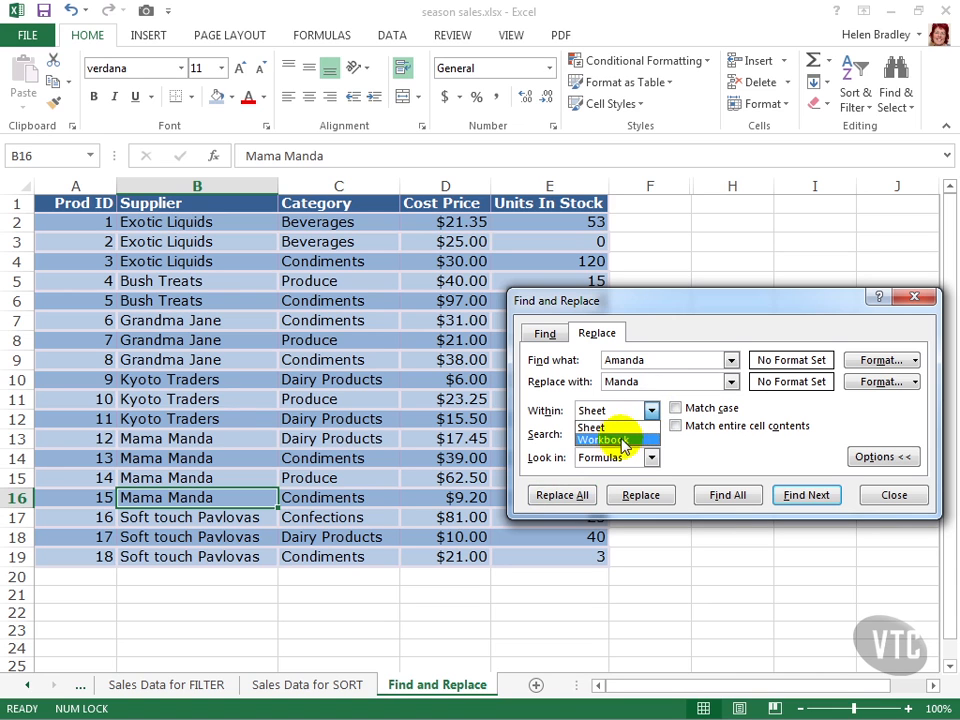
left_click(614, 440)
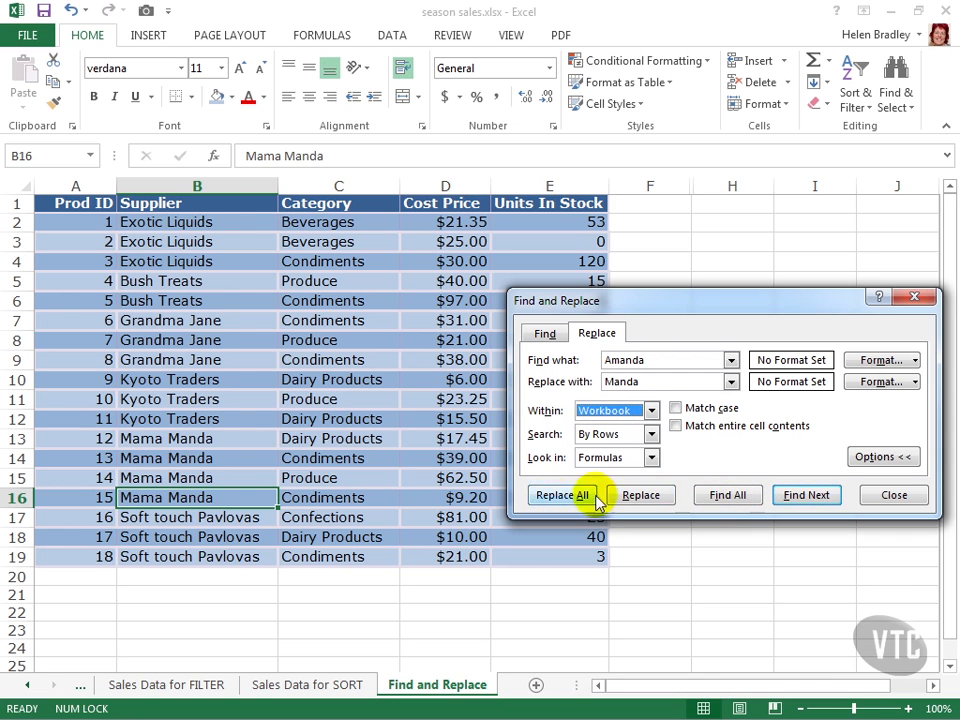
left_click(722, 495)
left_click_drag(673, 303, 615, 195)
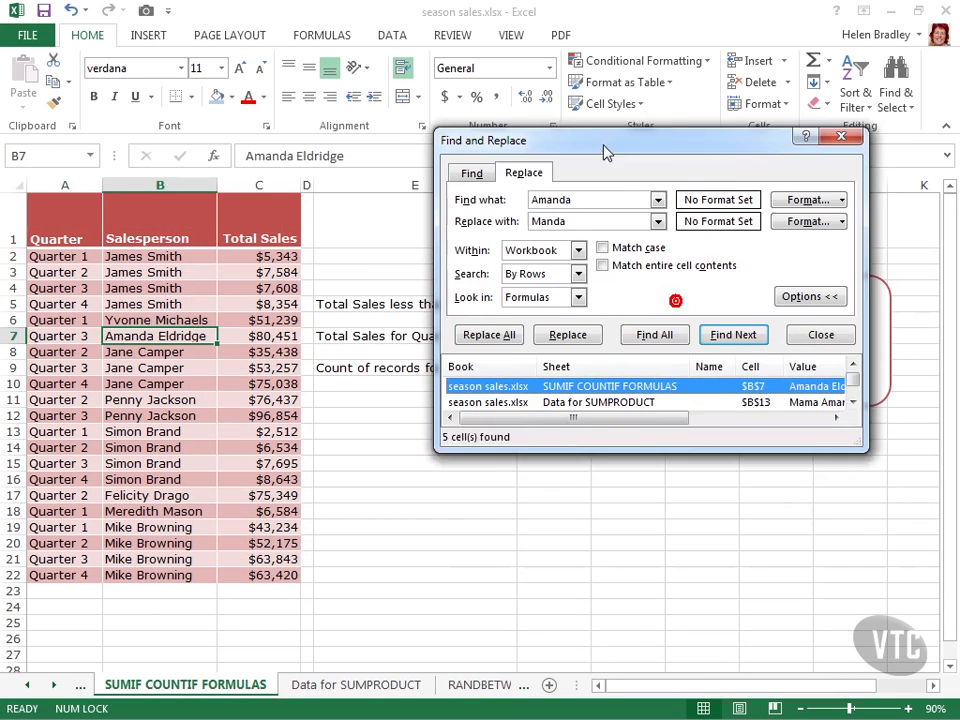
left_click_drag(870, 488, 903, 590)
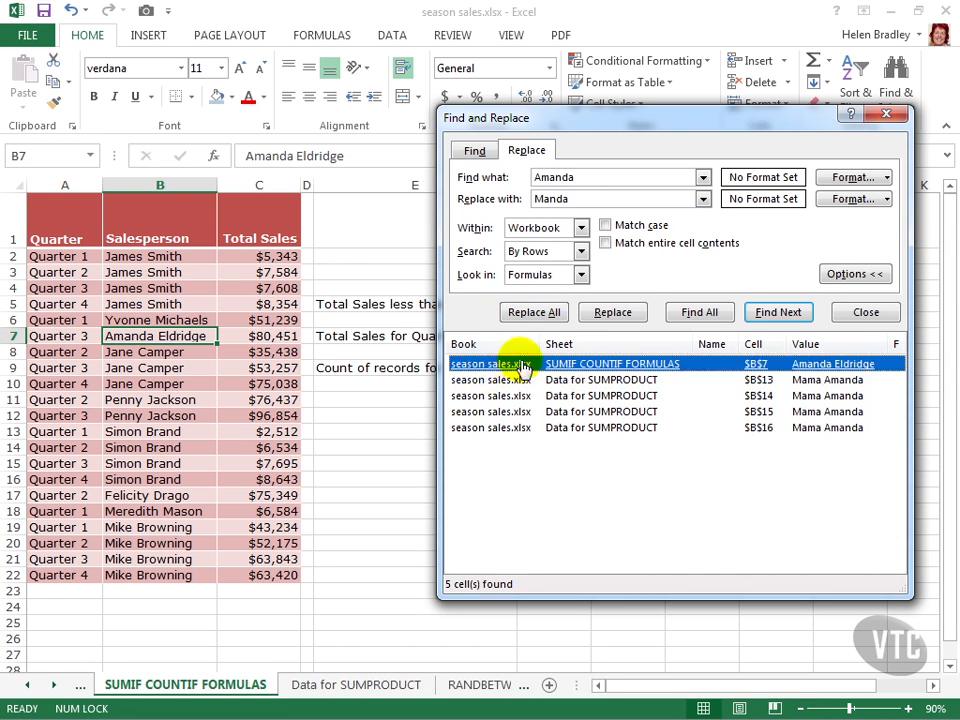
Go through the listed matches in cells B13 to B16 of the Data for SUMPRODUCT sheet
left_click(493, 380)
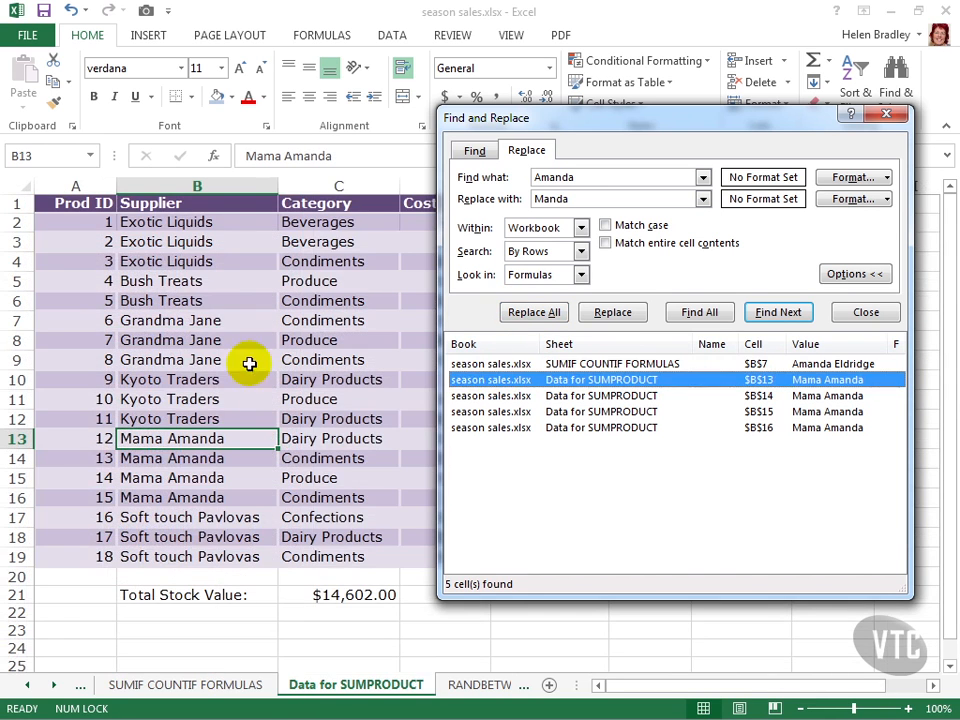
left_click(508, 394)
left_click(517, 413)
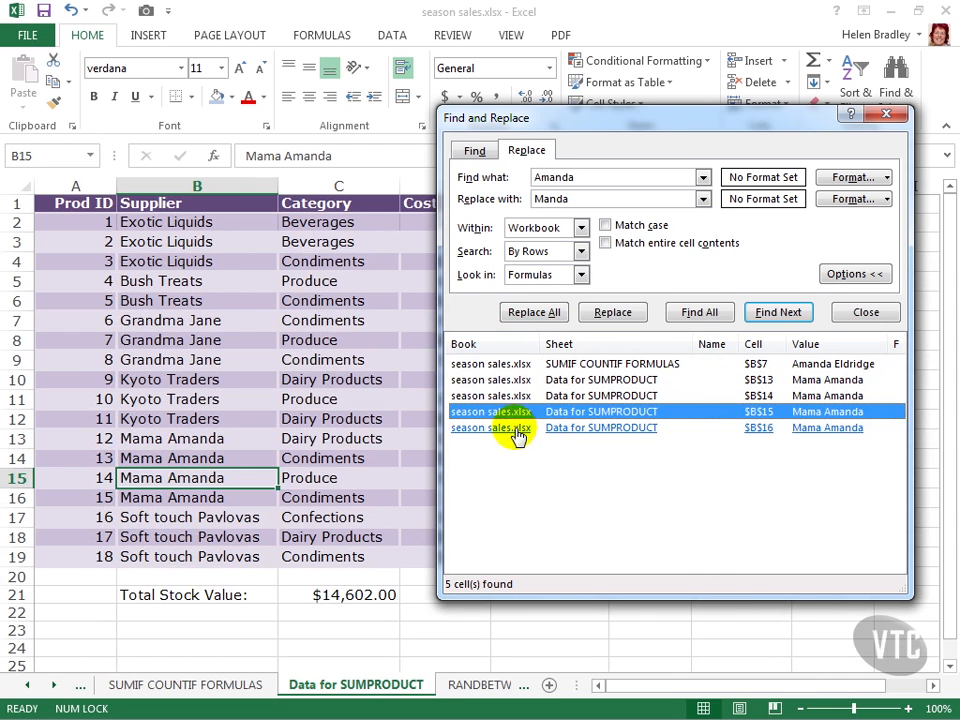
left_click(510, 430)
Replace "Amanda" with "Manda" individually in cells B13, B14, B15 and B16 of the Data for SUMPRODUCT sheet
left_click(497, 381)
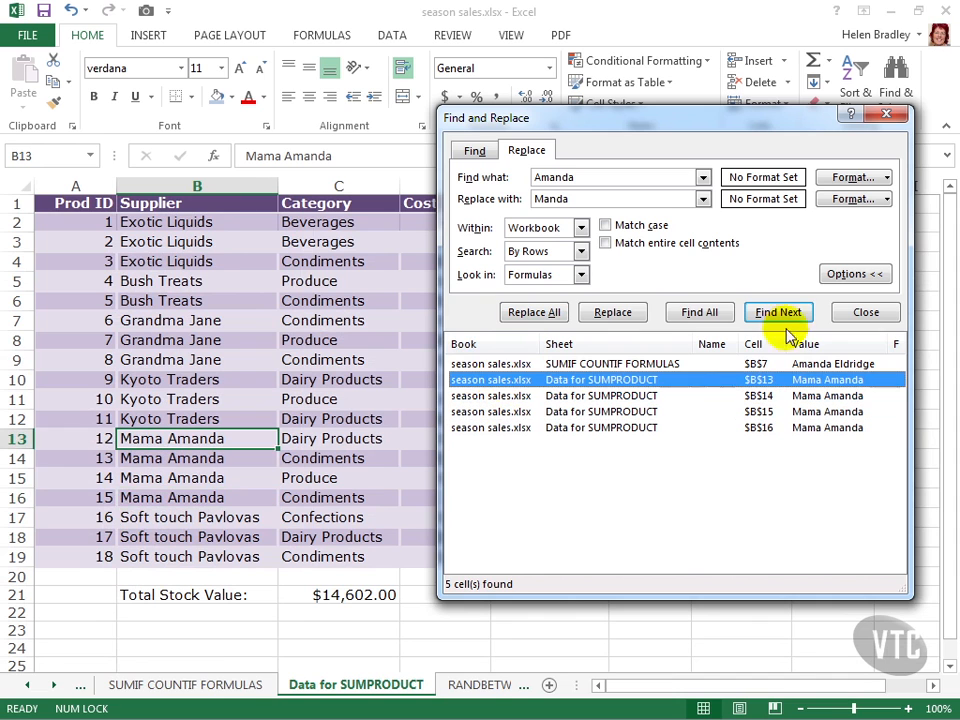
left_click(612, 313)
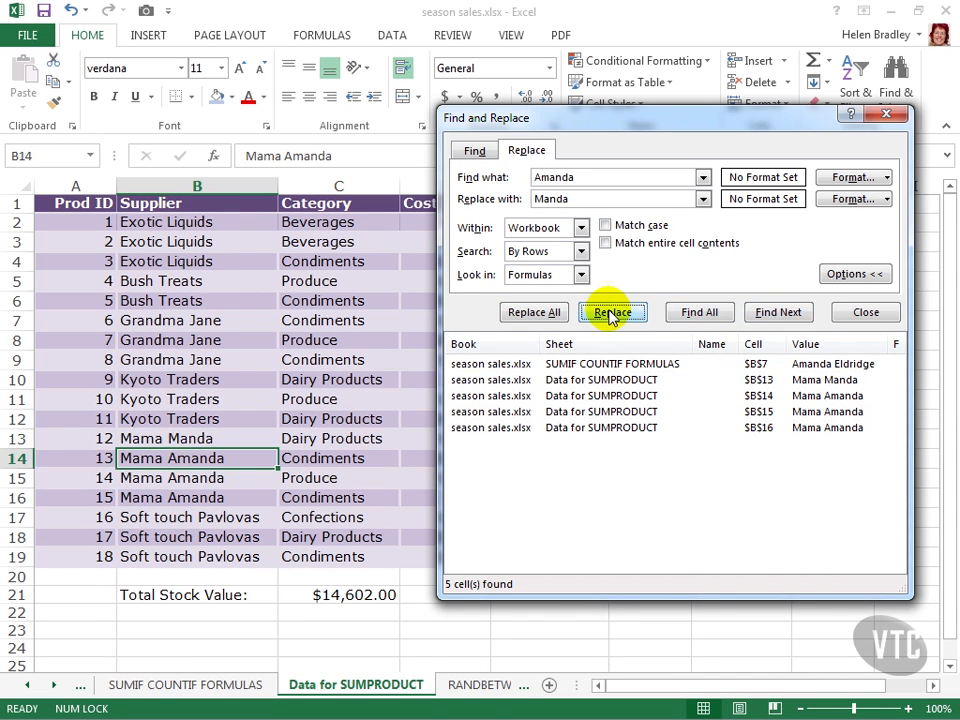
left_click(527, 398)
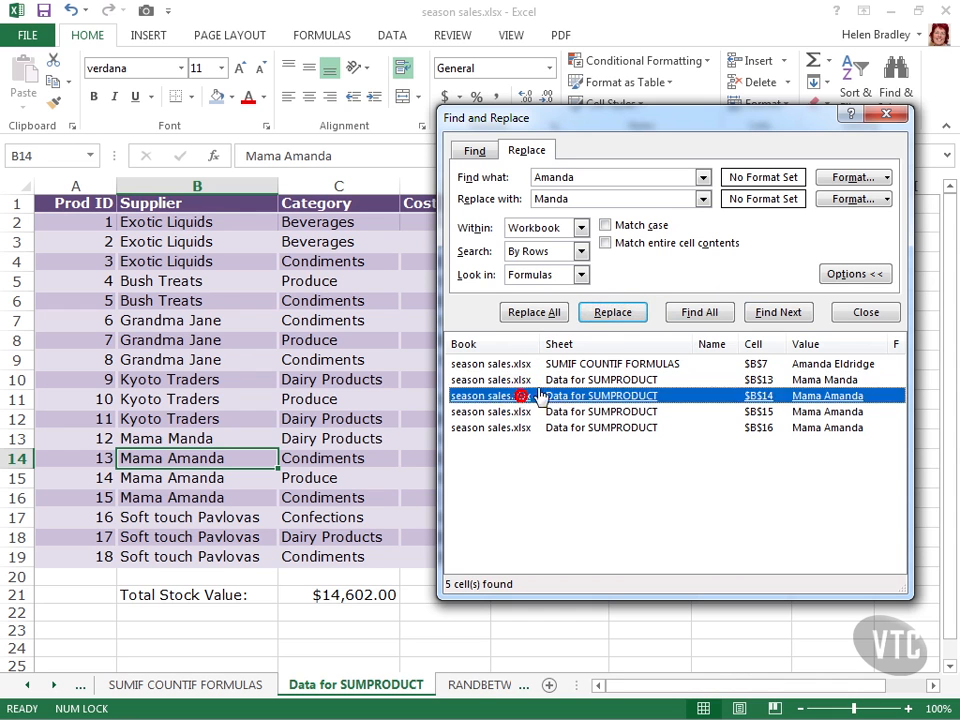
left_click(614, 314)
left_click(495, 411)
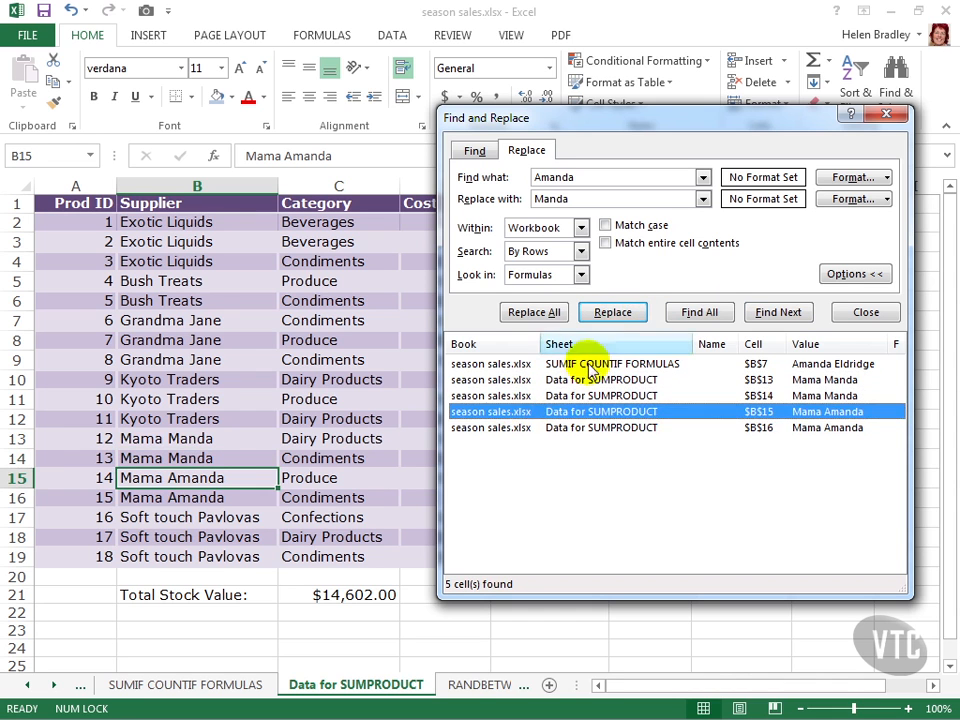
left_click(615, 313)
left_click(485, 427)
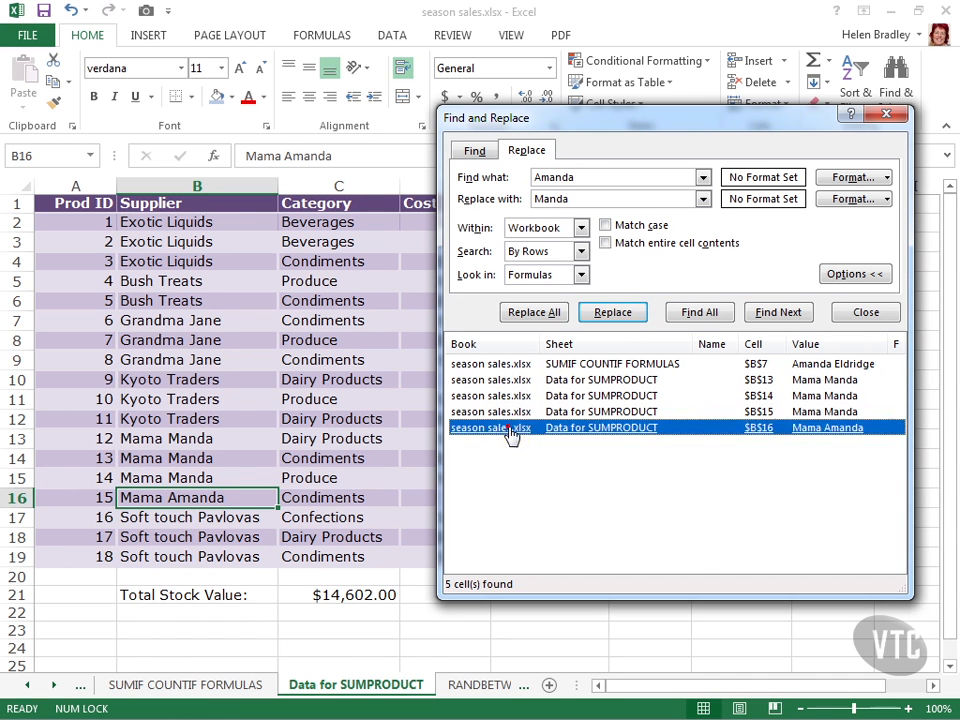
left_click(612, 313)
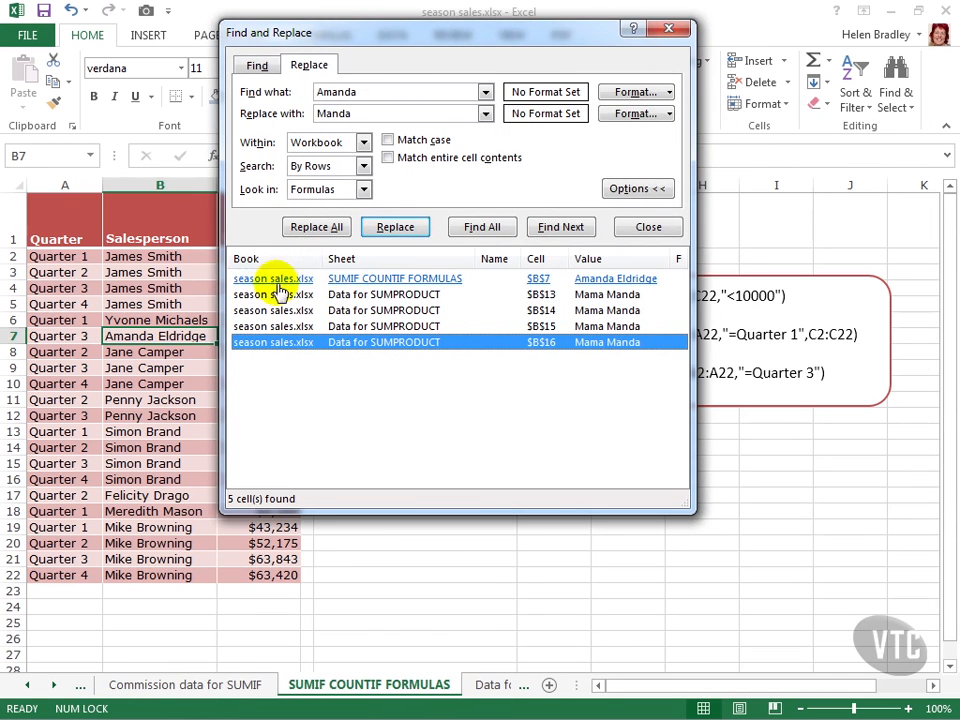